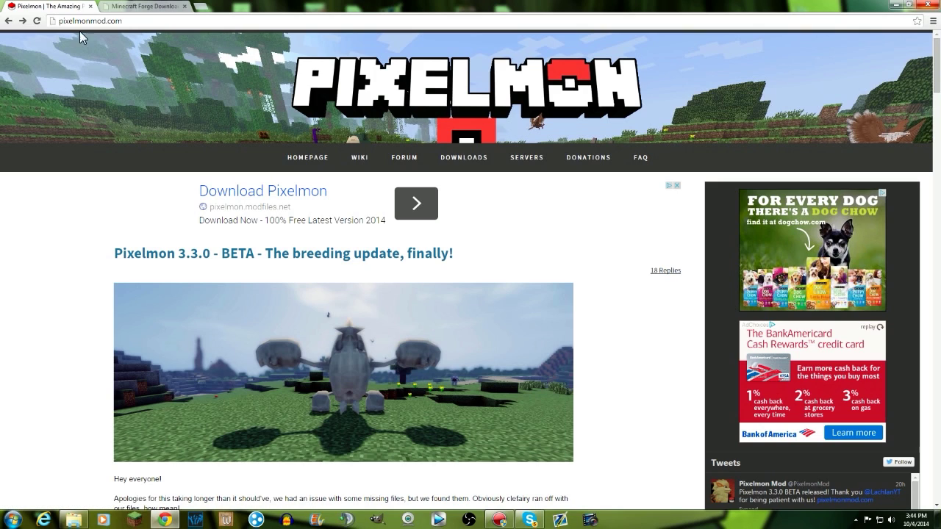
# - Download the Pixelmon 3.3.0 beta for Minecraft 1.7.10 from the Pixelmon site and keep the jar file
pyautogui.click(454, 162)
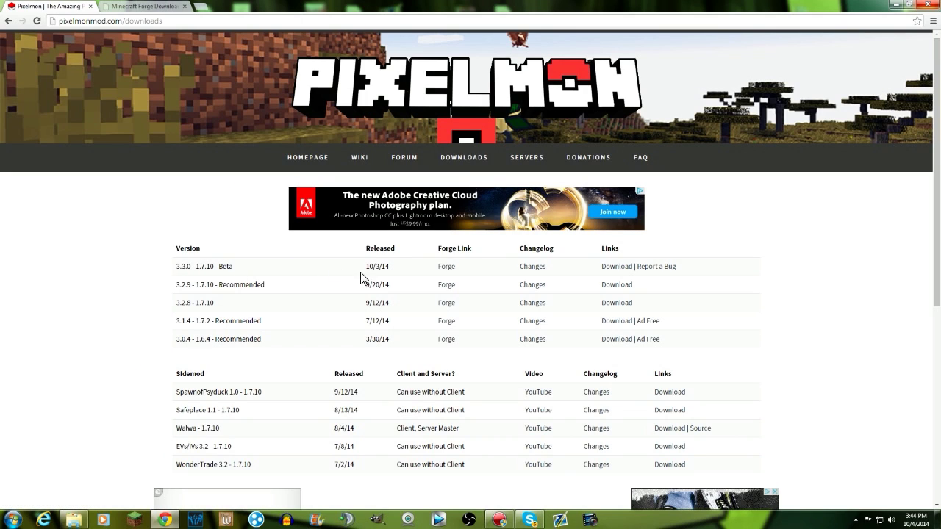
pyautogui.click(614, 271)
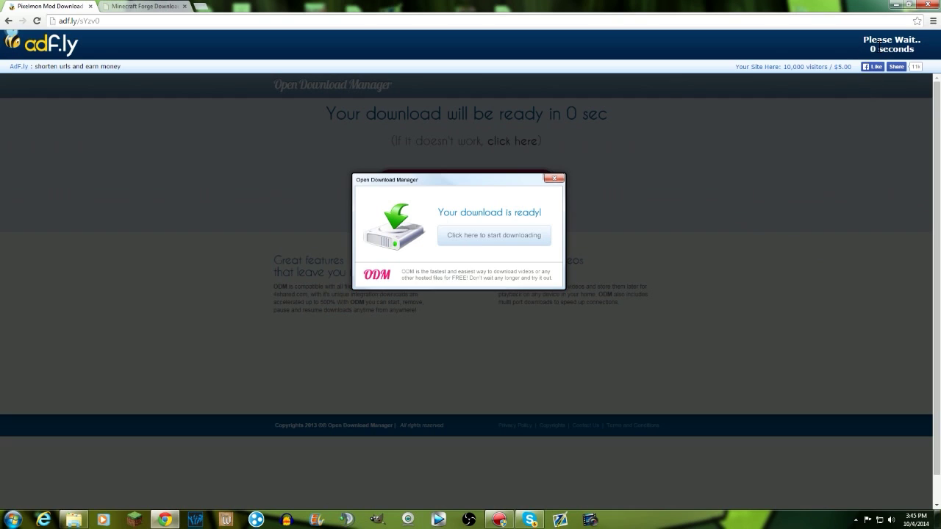
pyautogui.click(880, 49)
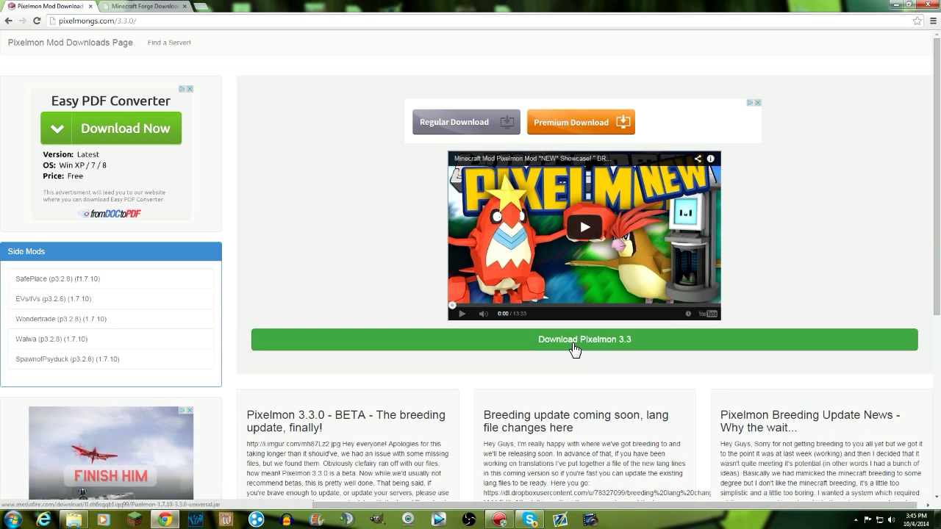
pyautogui.click(577, 345)
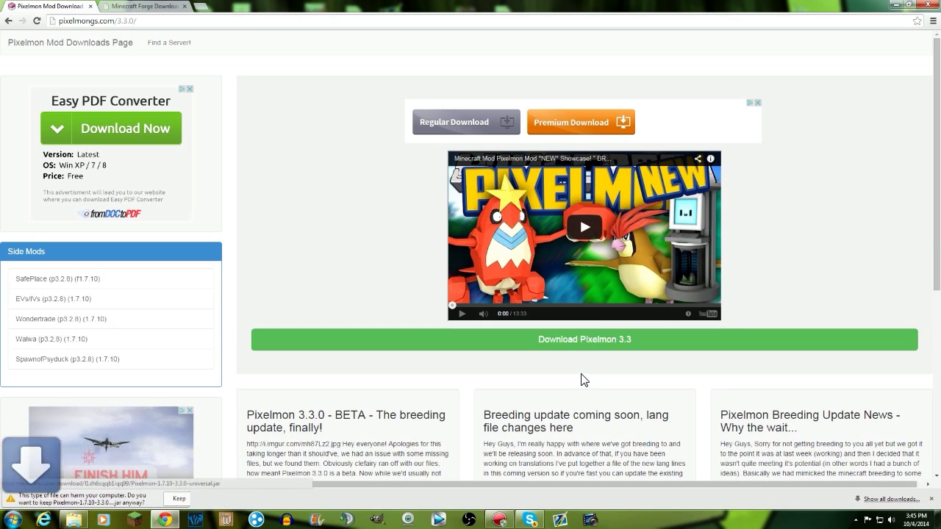
pyautogui.click(175, 500)
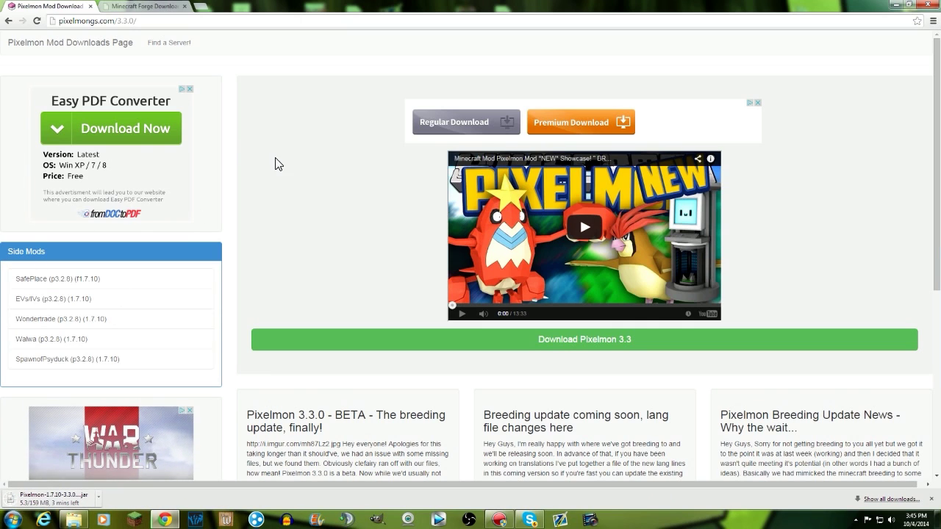
# - Download the Forge 10.13.1.1219 installer for Minecraft 1.7.10 and keep the jar file
pyautogui.click(136, 7)
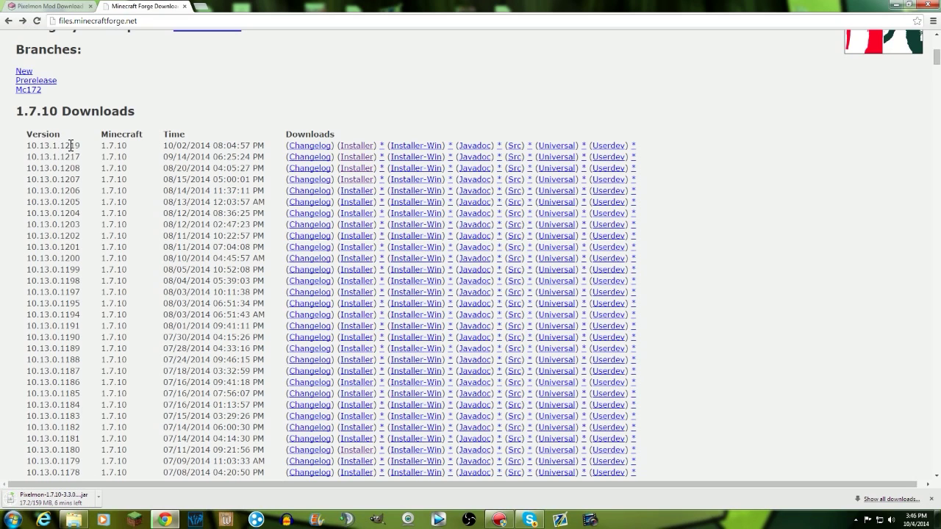
pyautogui.click(356, 147)
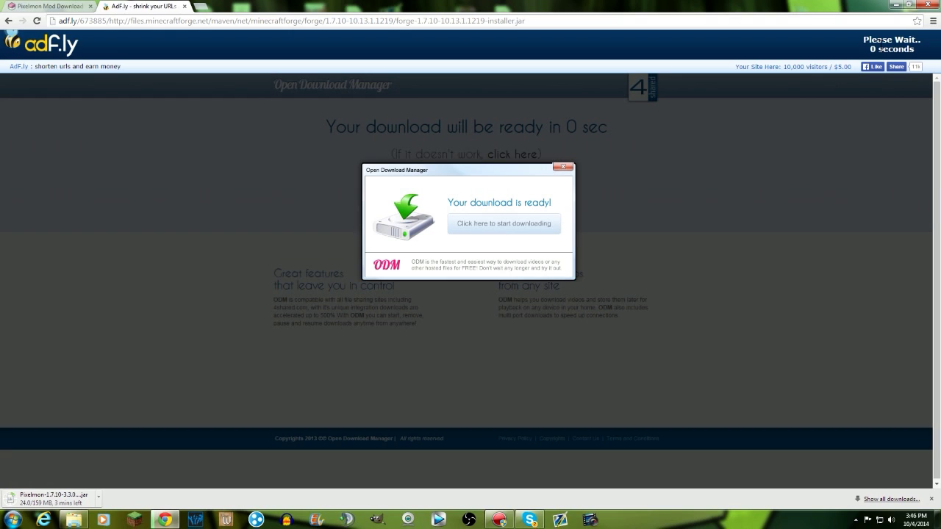
pyautogui.click(882, 44)
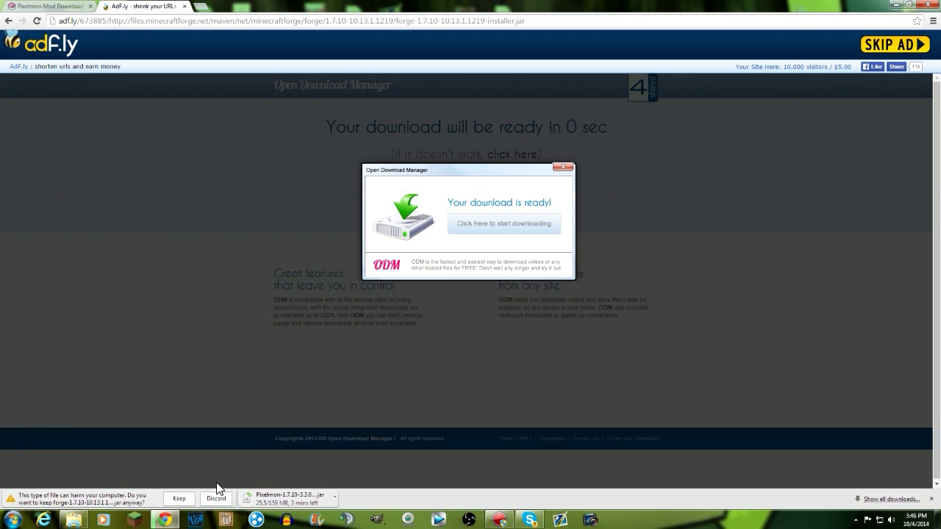
pyautogui.click(180, 499)
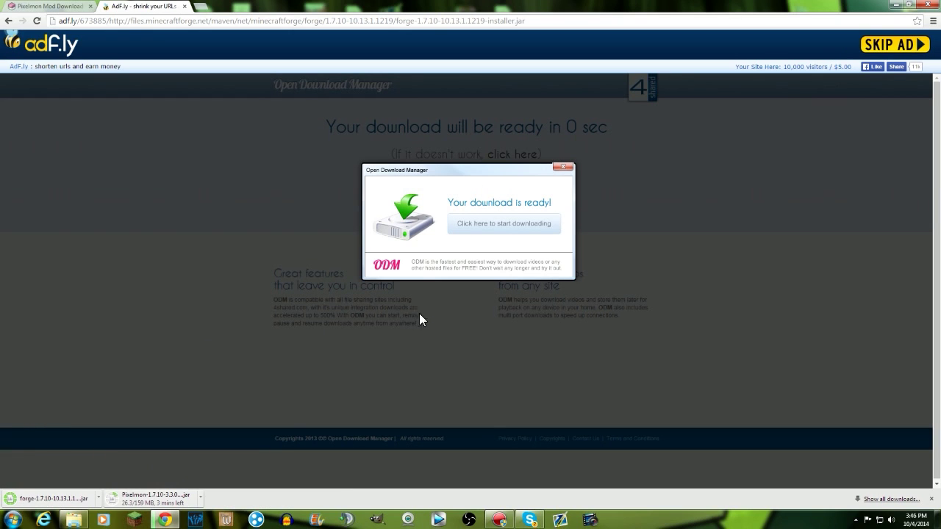
# - Run the downloaded Forge installer and install the client into the default .minecraft folder
pyautogui.click(55, 500)
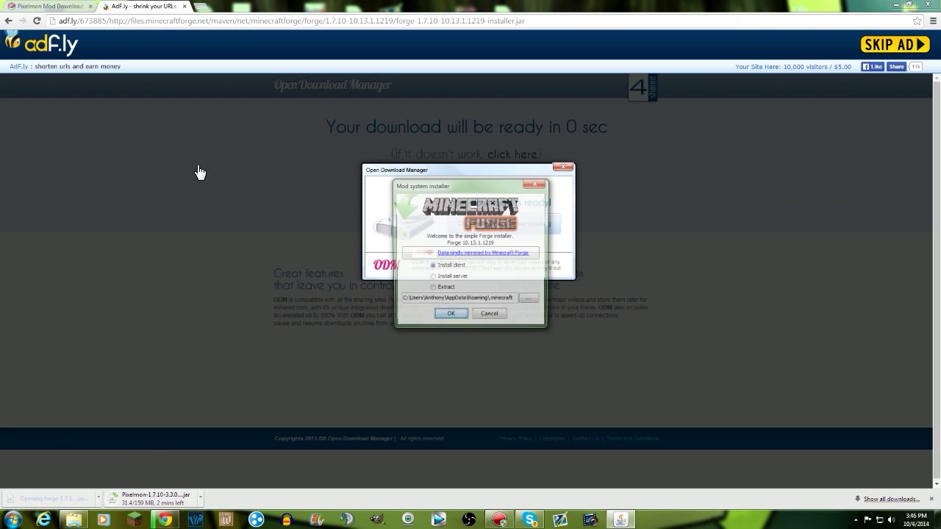
pyautogui.click(446, 317)
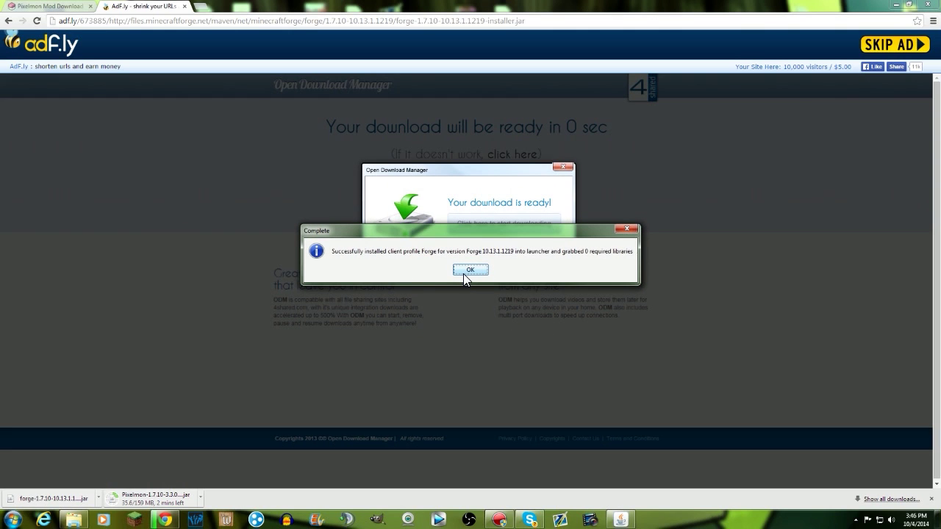
pyautogui.click(470, 270)
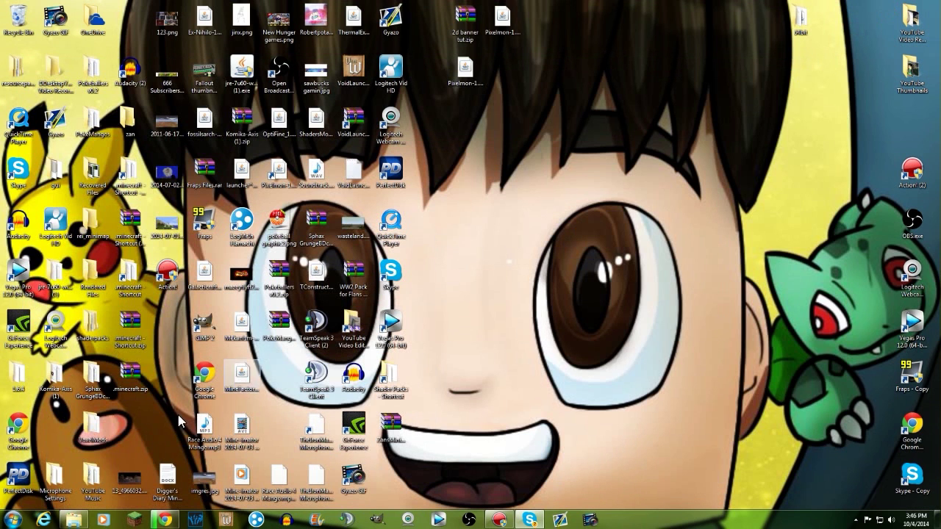
# - Find the Roaming folder with %appdata% and open its .minecraft folder
pyautogui.click(12, 520)
pyautogui.write('%appdata%')
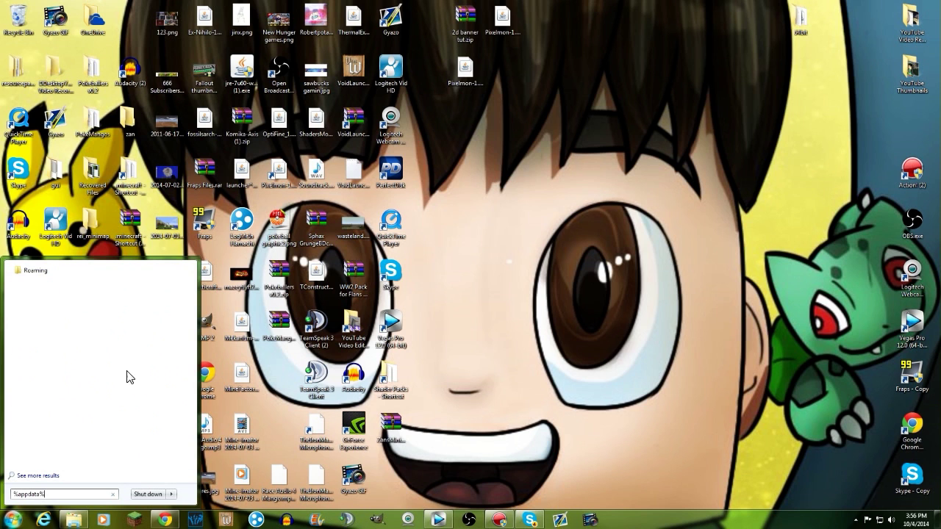
pyautogui.click(67, 273)
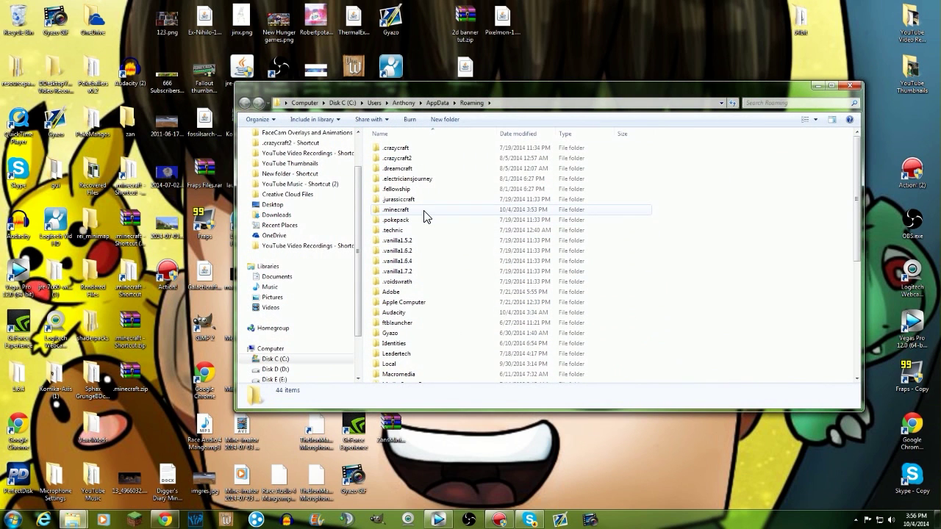
pyautogui.doubleClick(423, 213)
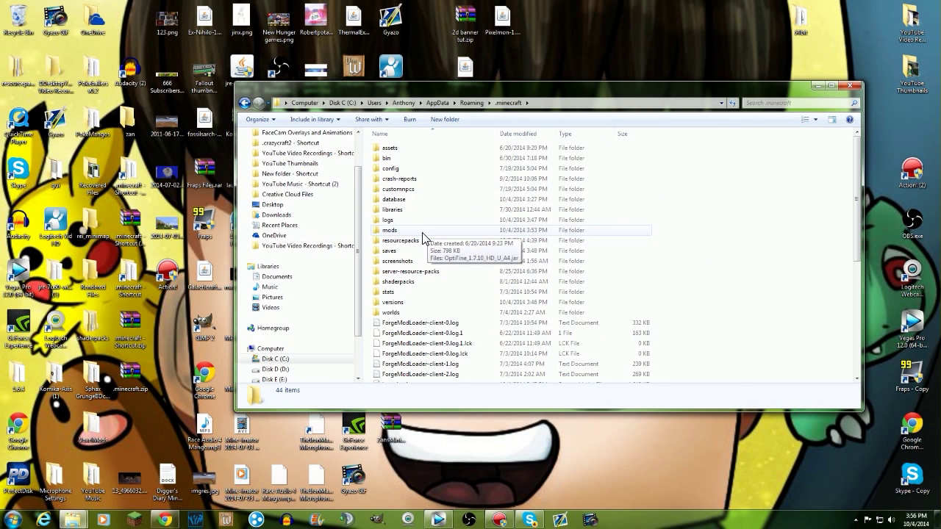
pyautogui.rightClick(684, 257)
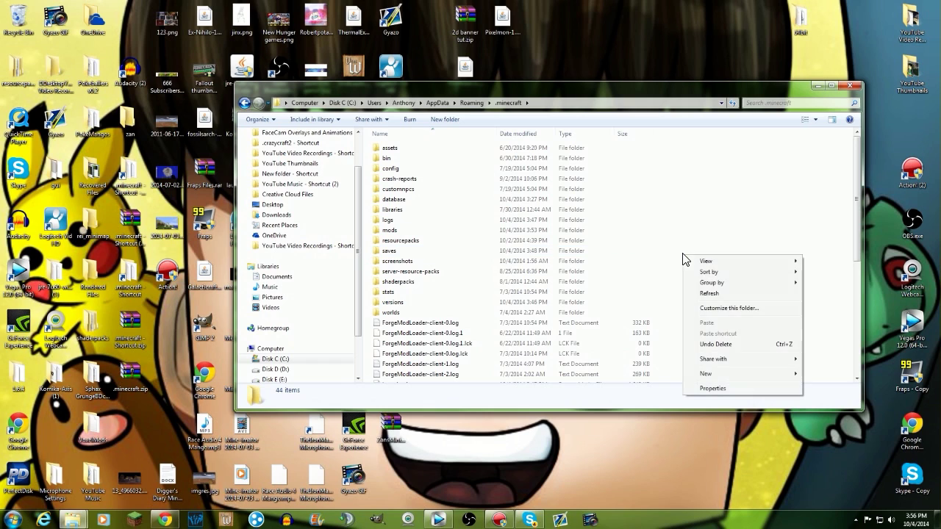
pyautogui.moveTo(731, 379)
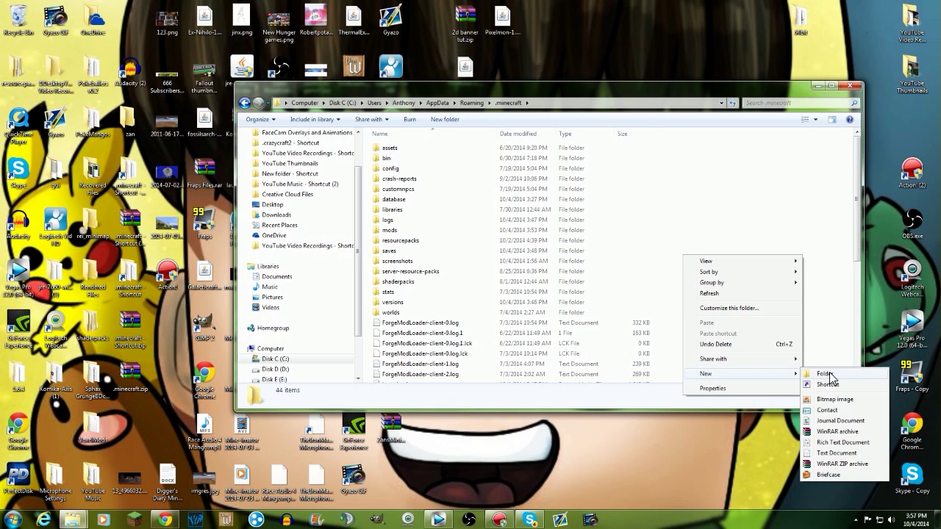
pyautogui.click(662, 211)
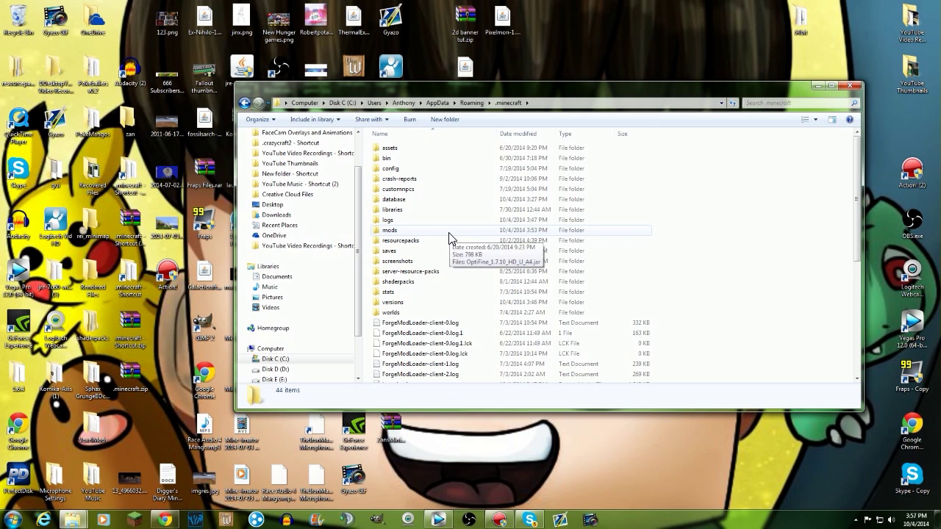
# - Copy Pixelmon-1.7.10-3.3.0-universal.jar from Downloads into the .minecraft mods folder and close both folder windows
pyautogui.doubleClick(444, 234)
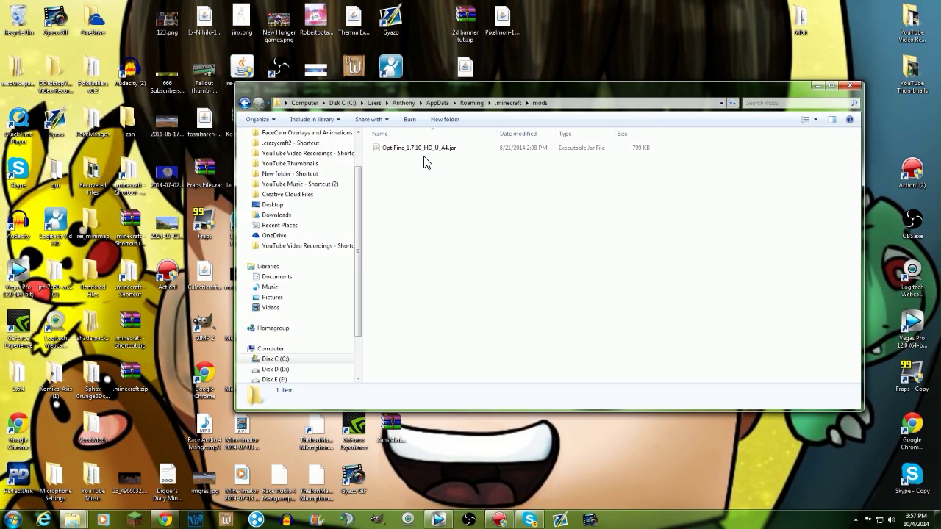
pyautogui.rightClick(274, 214)
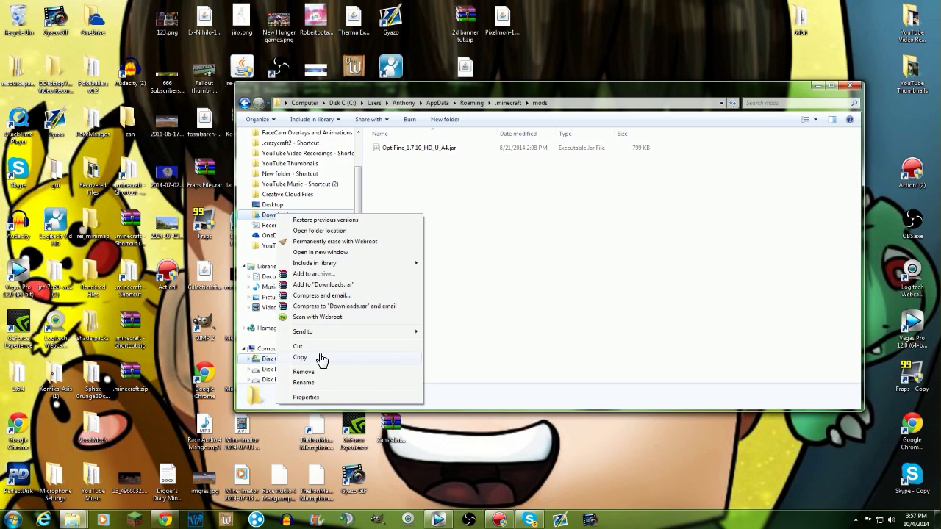
pyautogui.click(318, 253)
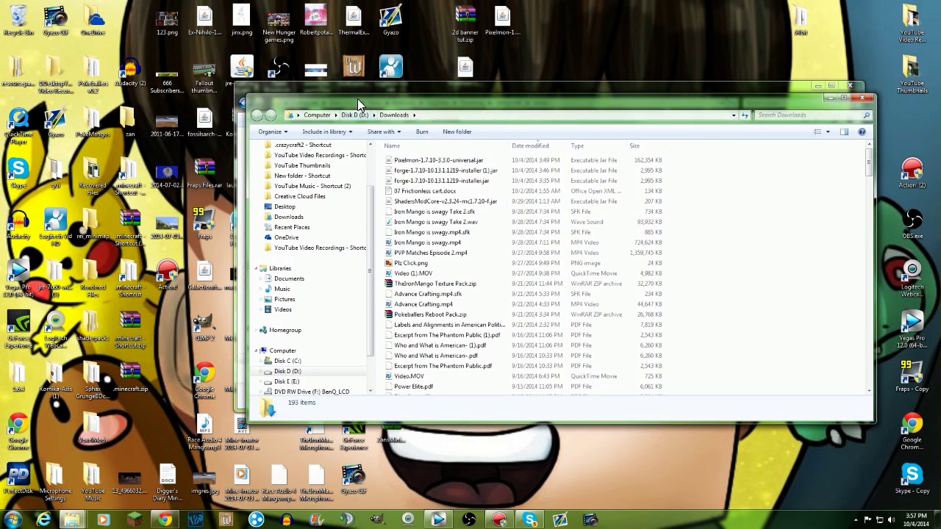
pyautogui.moveTo(366, 103); pyautogui.dragTo(365, 238)
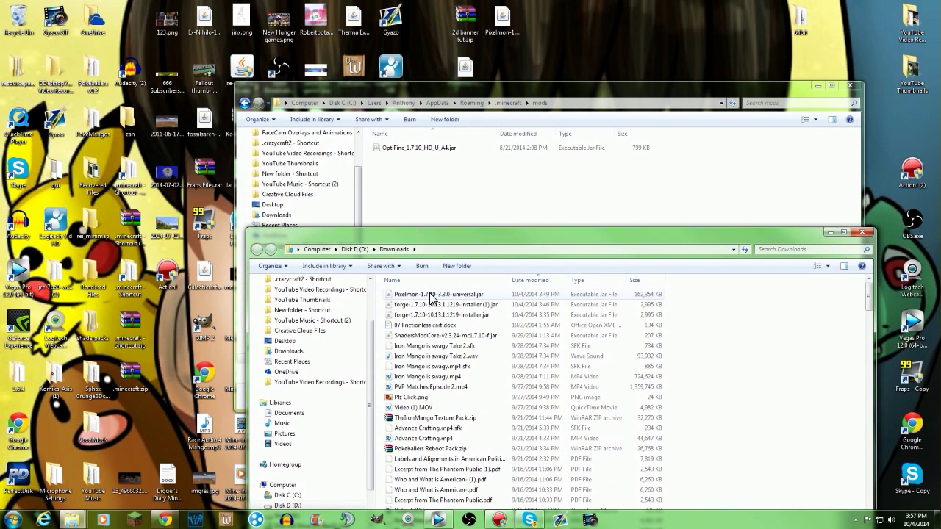
pyautogui.moveTo(433, 297); pyautogui.dragTo(413, 213)
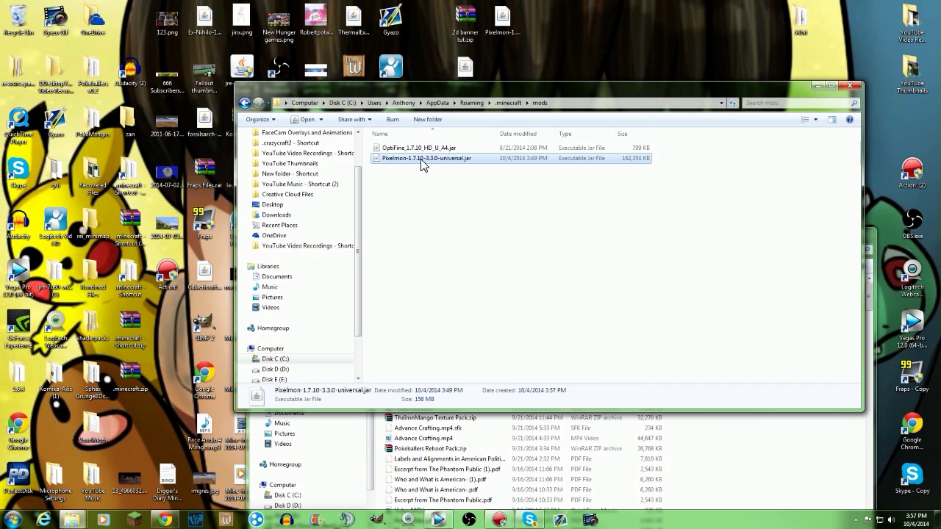
pyautogui.click(851, 88)
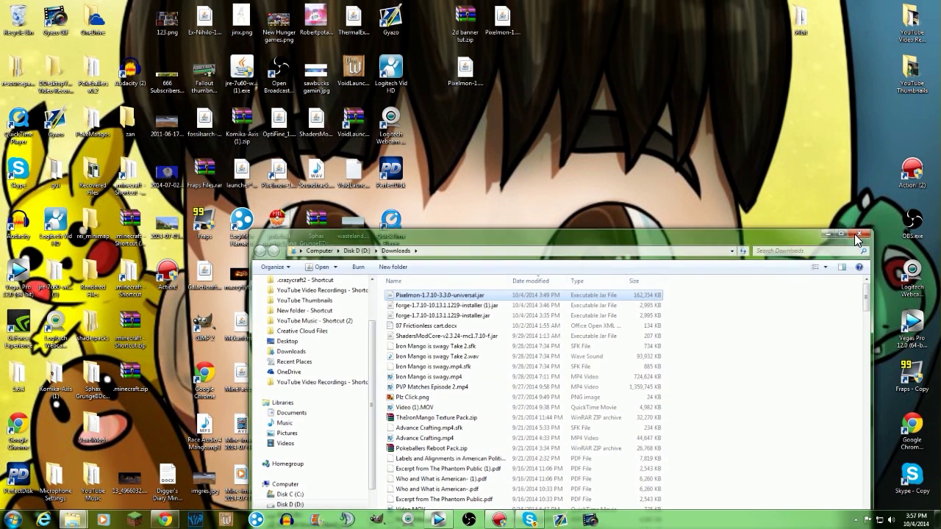
pyautogui.click(856, 236)
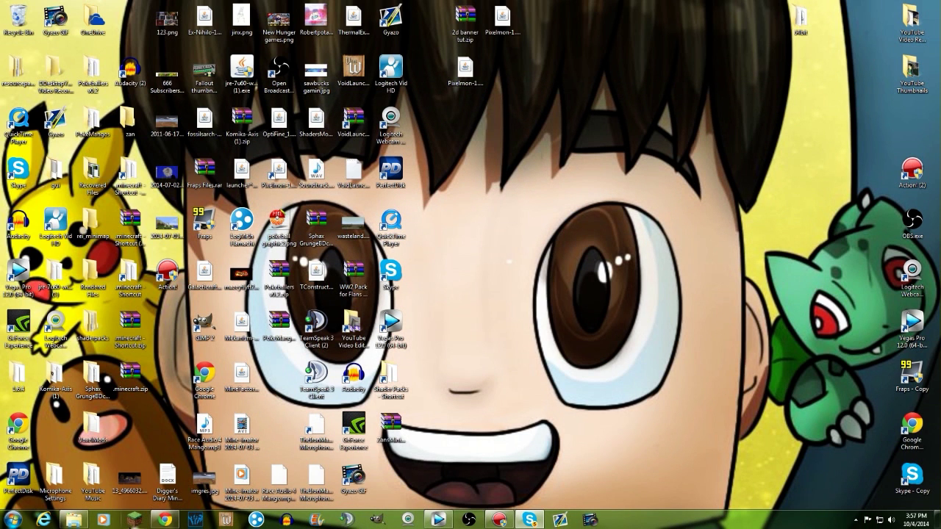
# - Open the Minecraft launcher, check and save the 1.7.10 Forge profile's settings, and start the game with that profile
pyautogui.click(134, 520)
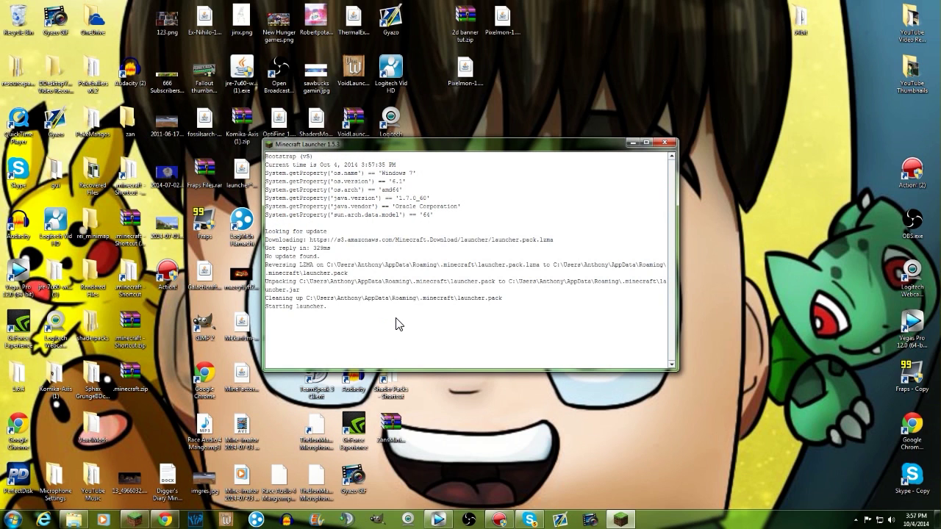
pyautogui.click(346, 397)
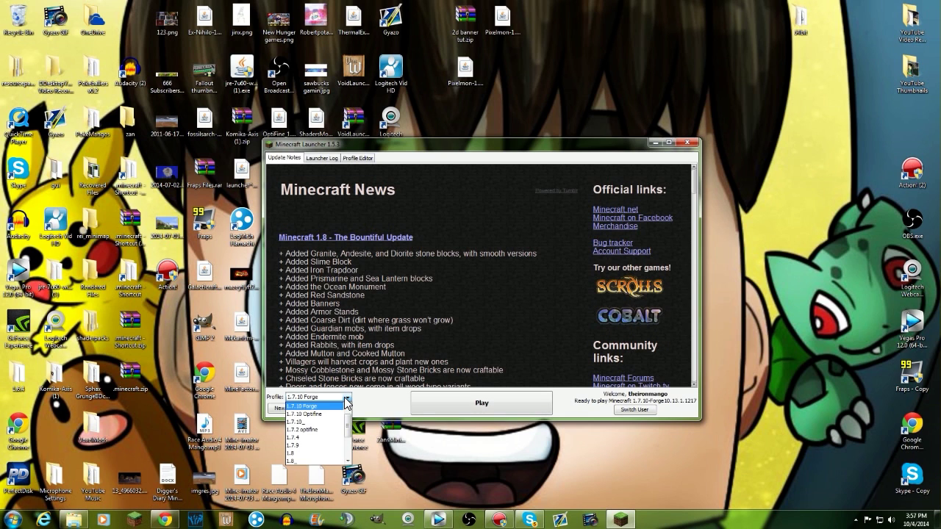
pyautogui.click(345, 398)
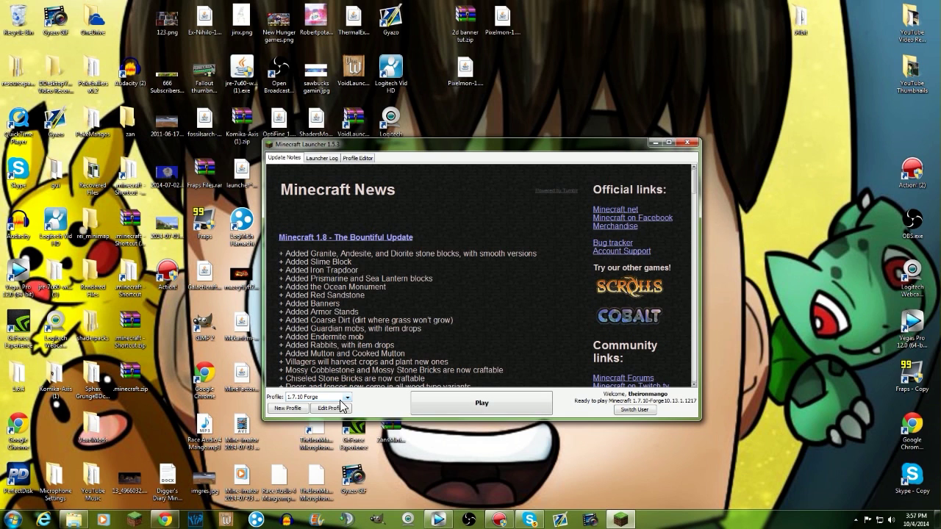
pyautogui.click(331, 408)
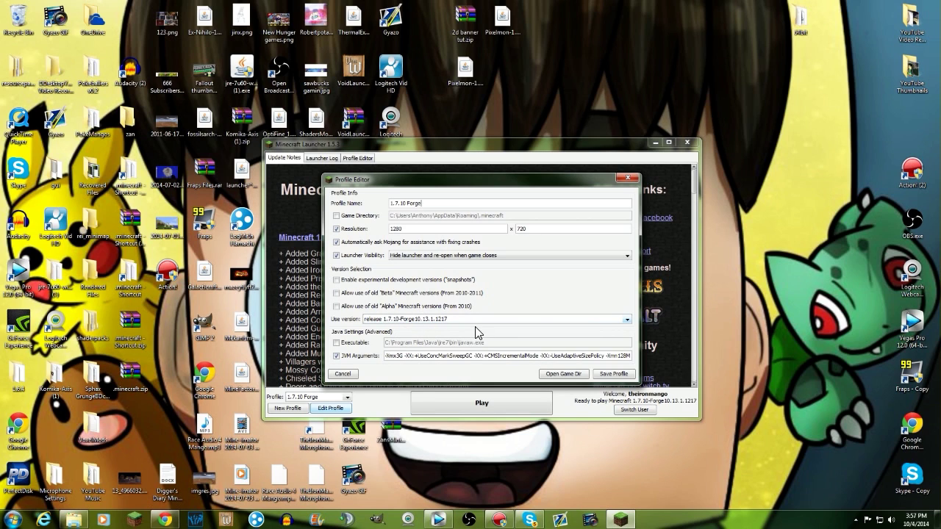
pyautogui.click(624, 375)
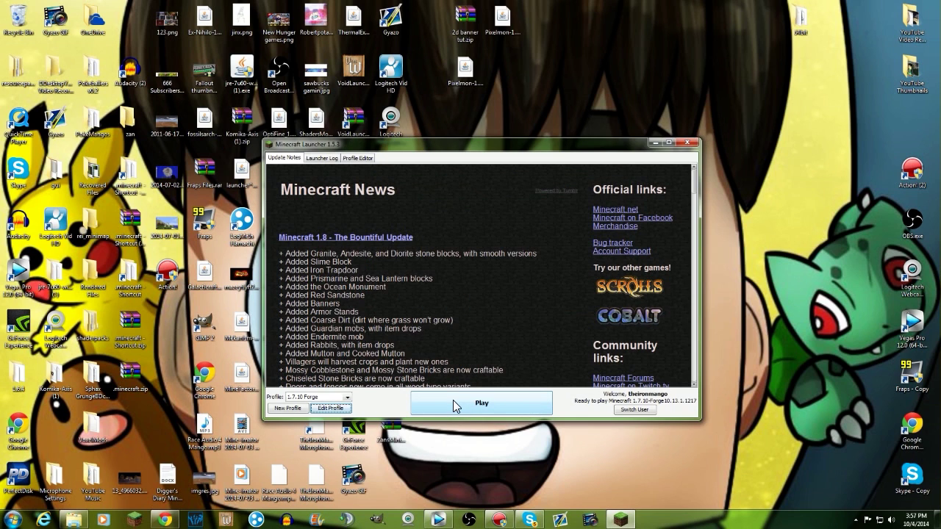
pyautogui.click(459, 405)
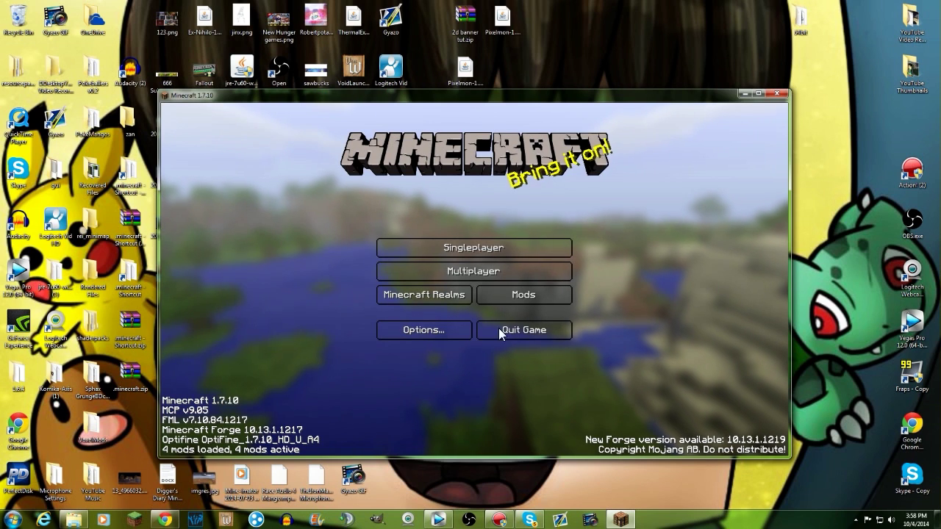
# - Create a new singleplayer world with default settings and choose Bulbasaur as the starter Pokemon
pyautogui.click(485, 271)
pyautogui.click(588, 436)
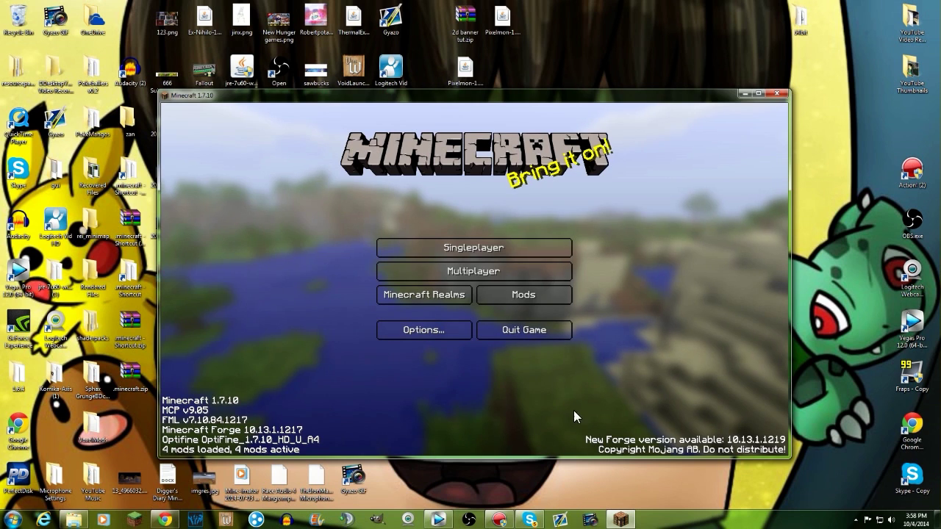
pyautogui.click(488, 247)
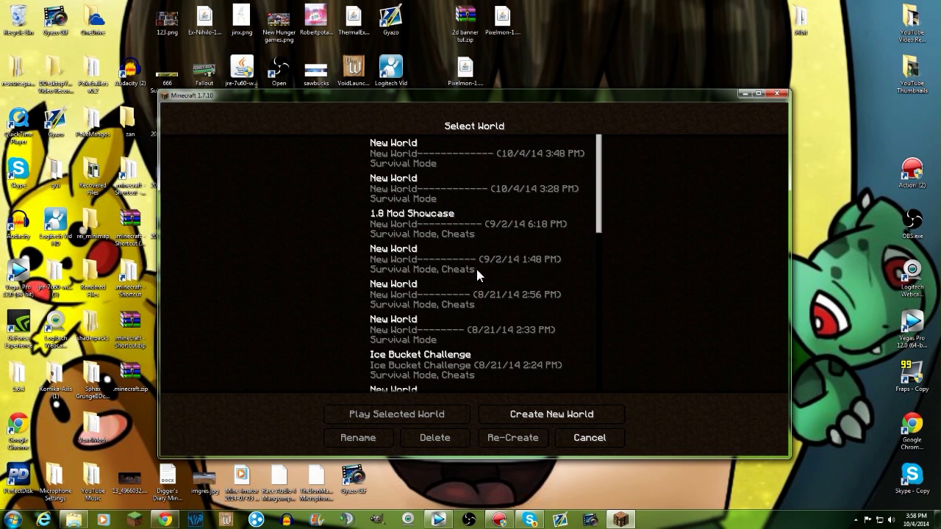
pyautogui.click(509, 416)
pyautogui.click(422, 438)
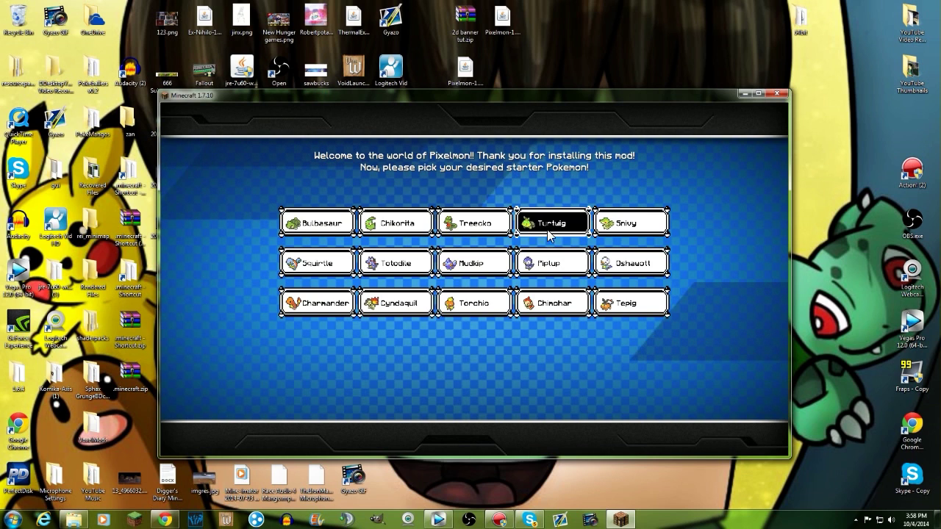
pyautogui.click(321, 224)
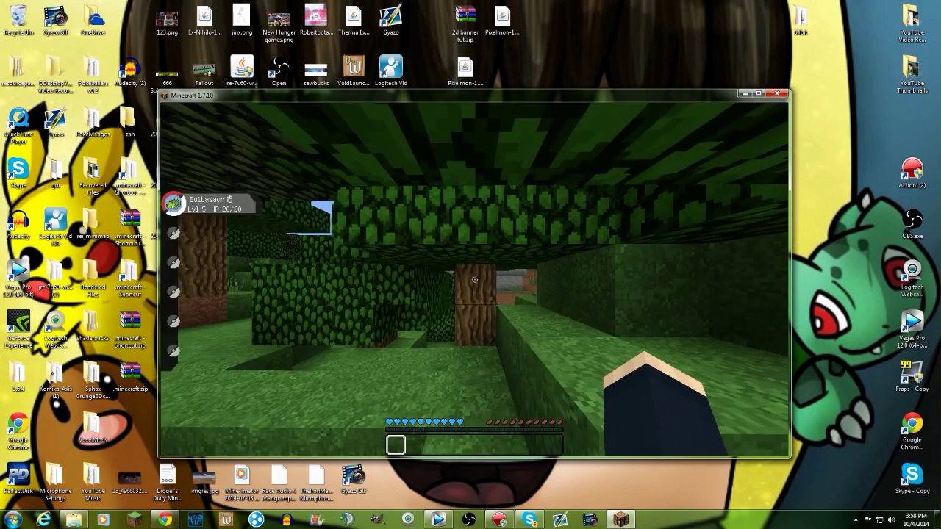
# - Walk through the forest to the treetops beside the stone cliff and send out Bulbasaur
pyautogui.press('w')
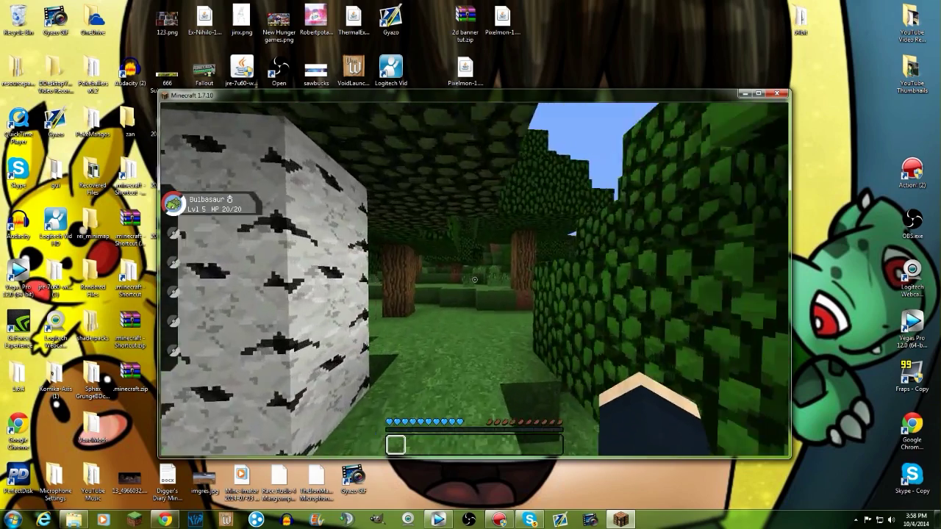
pyautogui.press('w')
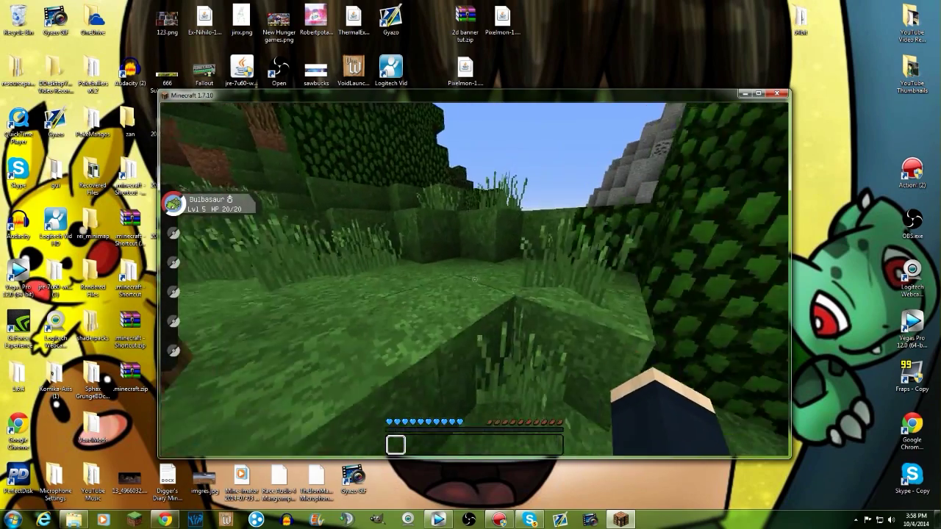
pyautogui.press('w')
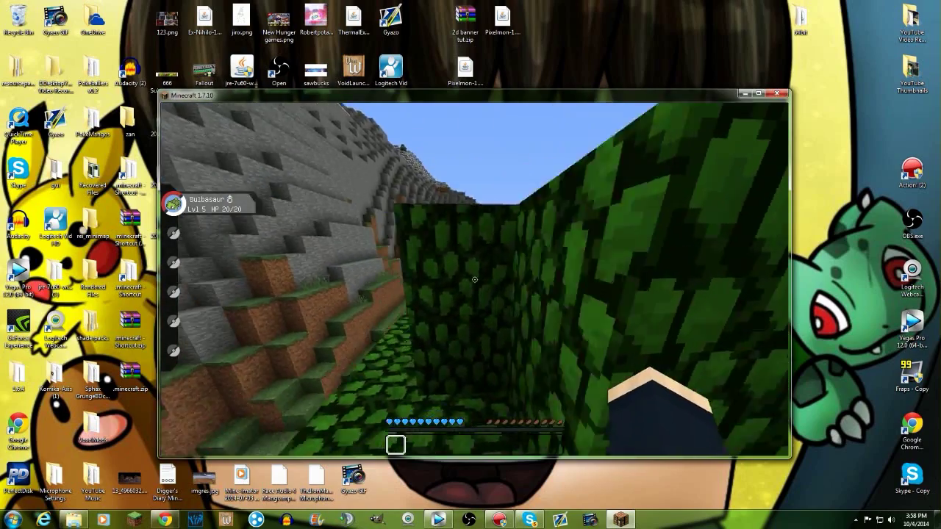
pyautogui.press('w')
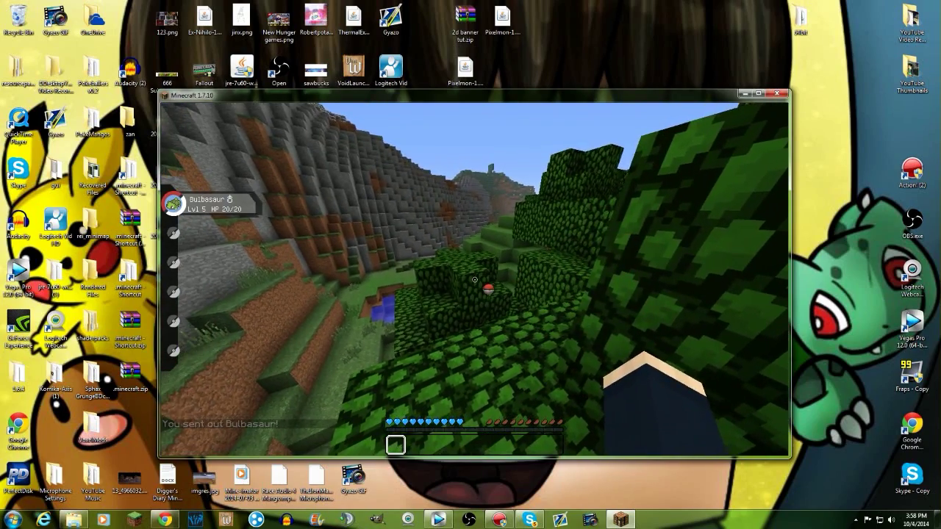
pyautogui.press('r')
pyautogui.press('w')
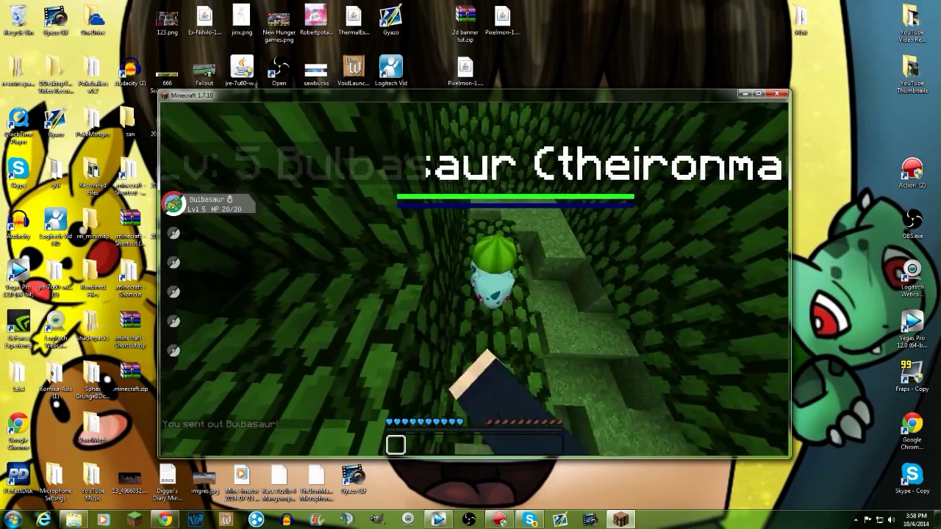
# - Retrieve Bulbasaur and walk along the water into the woods towards the wild Zubat
pyautogui.press('w')
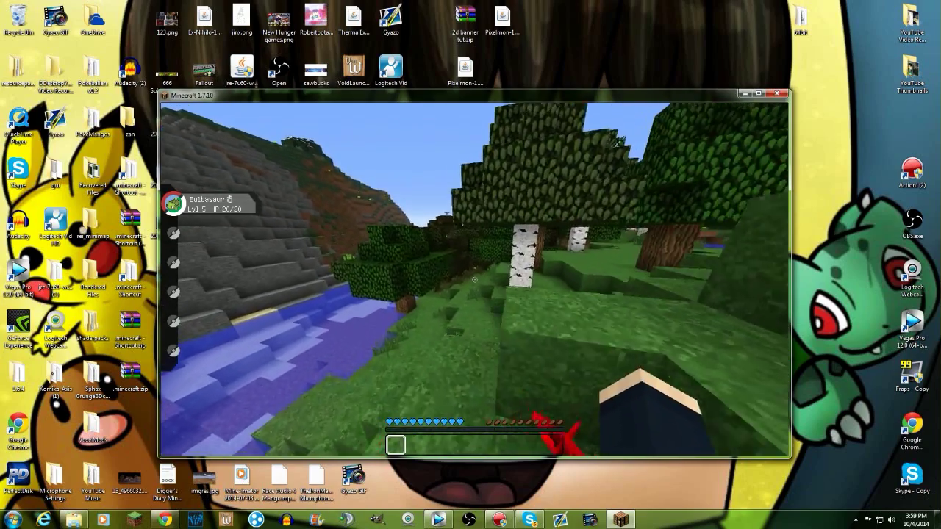
pyautogui.press('w')
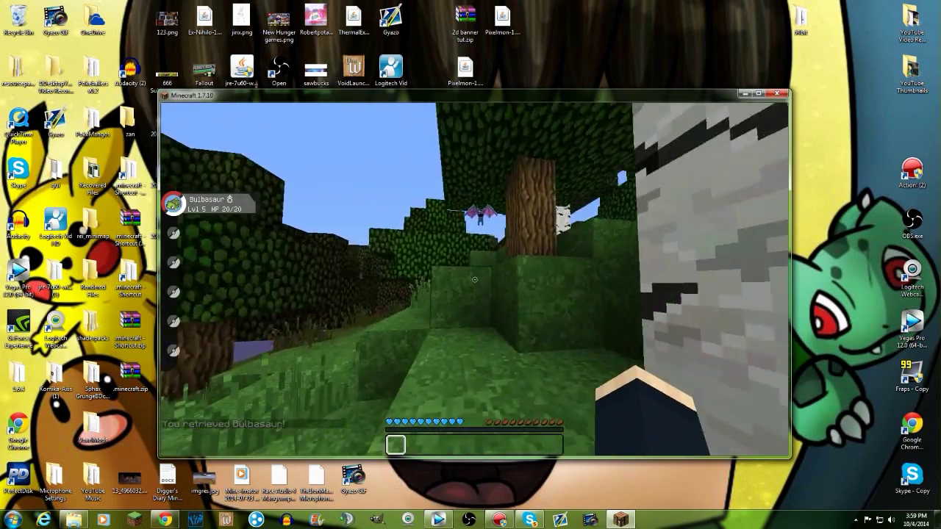
pyautogui.press('w')
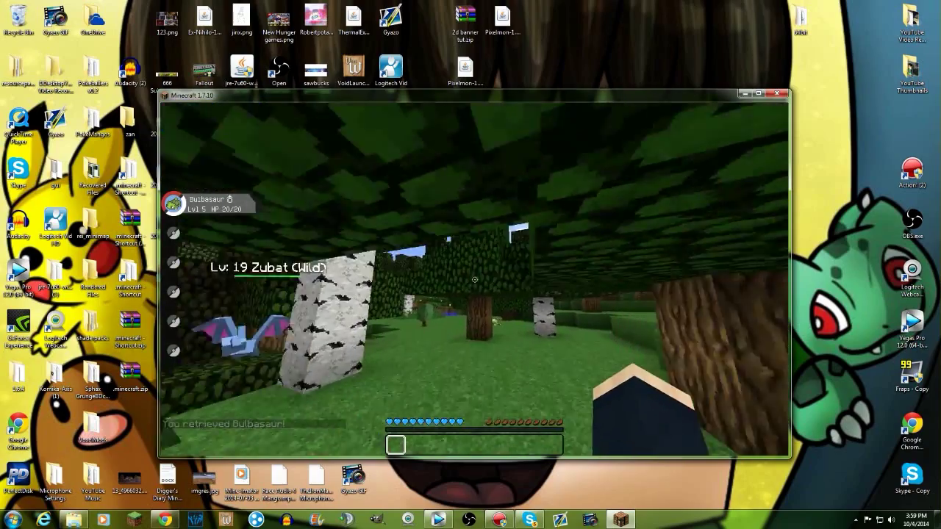
# - Explore the clearing around the wild Spinarak and switch to a third-person view of the player character
pyautogui.press('w')
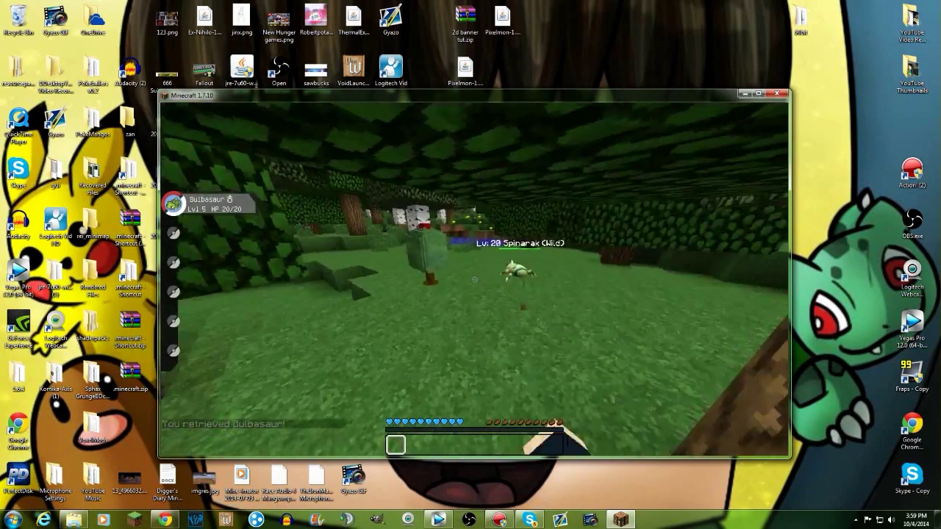
pyautogui.press('w')
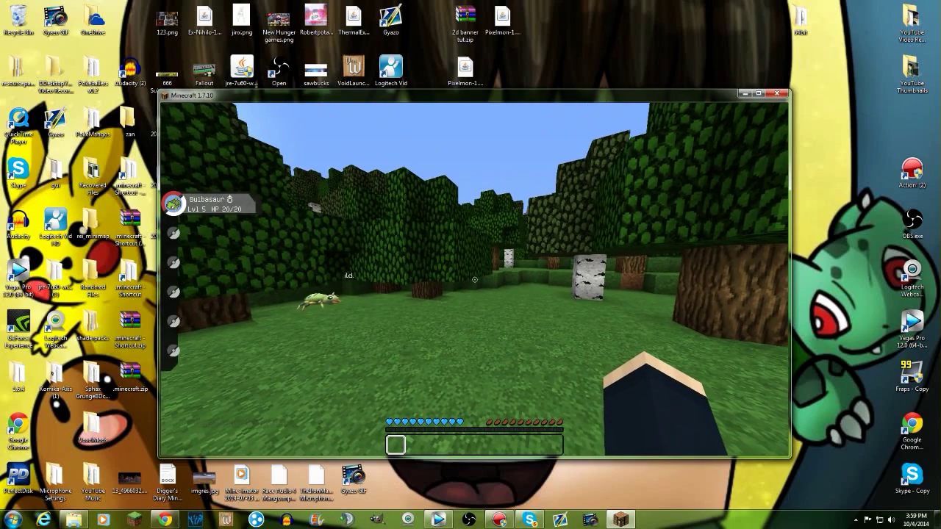
pyautogui.press('F5')
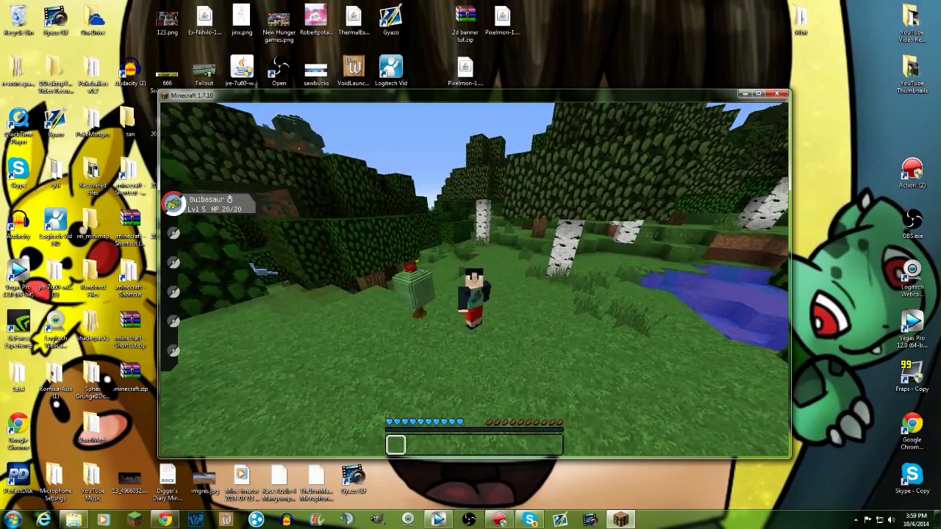
pyautogui.press('w')
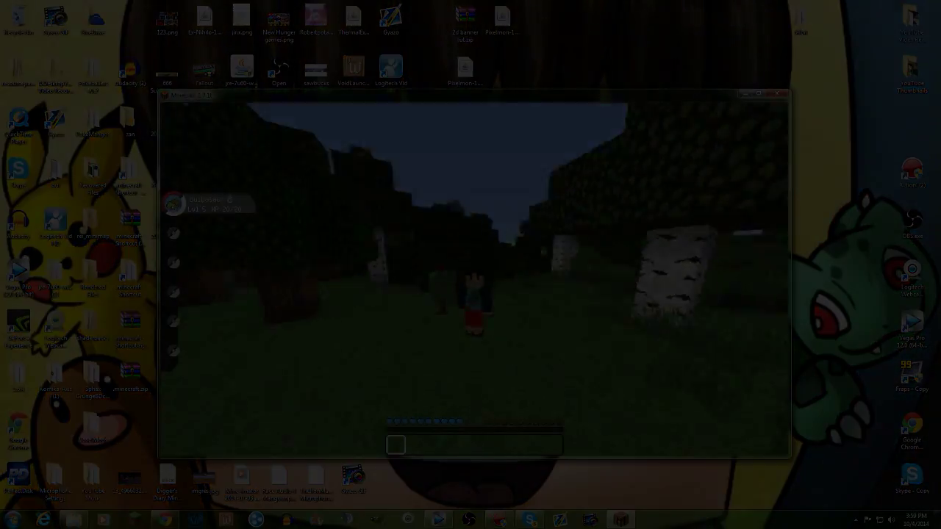